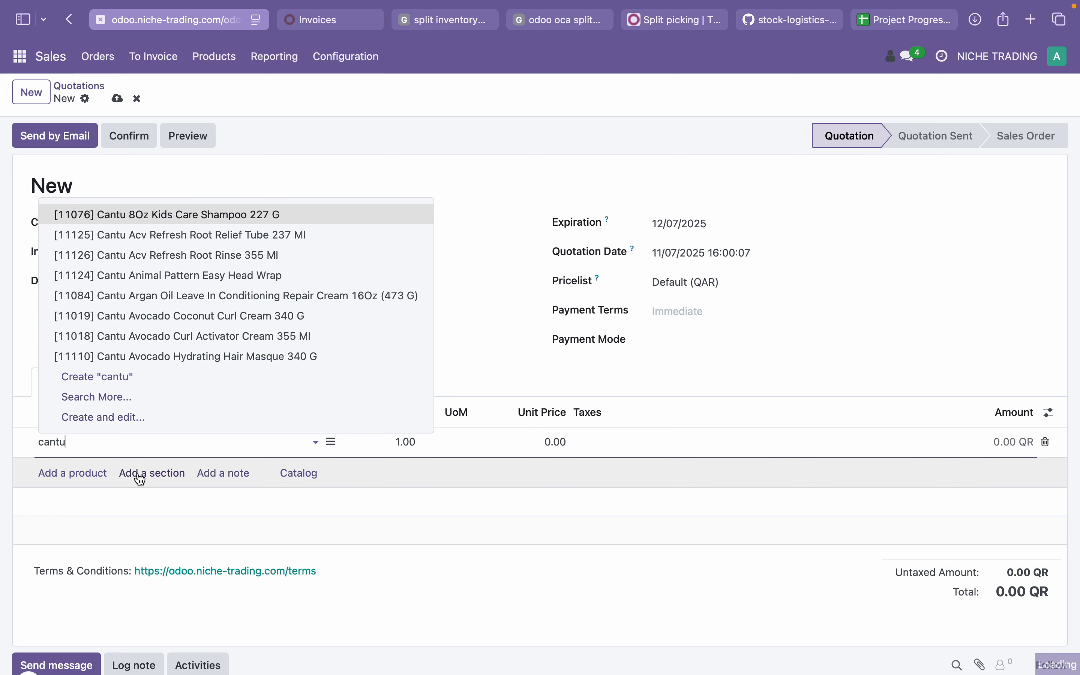
Fill the first order line with Cantu Avocado Coconut Curl Cream 340 G, quantity 50 and unit price 100.
{"action": "left_click", "coordinate": [188, 318]}
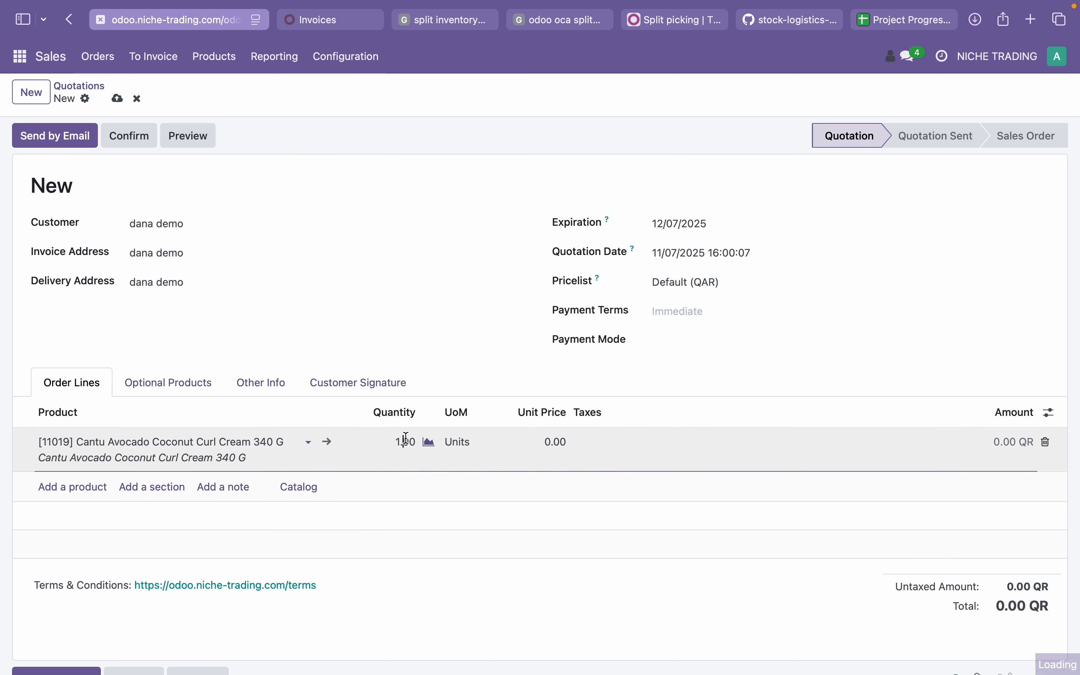
{"action": "left_click", "coordinate": [413, 442]}
{"action": "type", "text": "50"}
{"action": "left_click", "coordinate": [536, 449]}
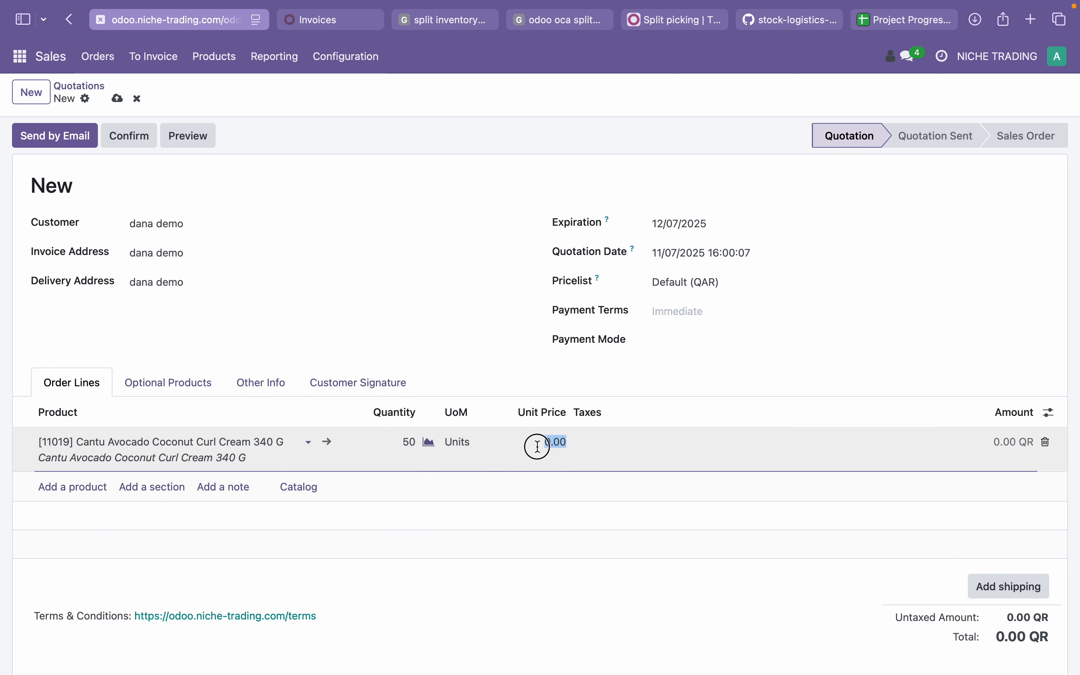
{"action": "type", "text": "100"}
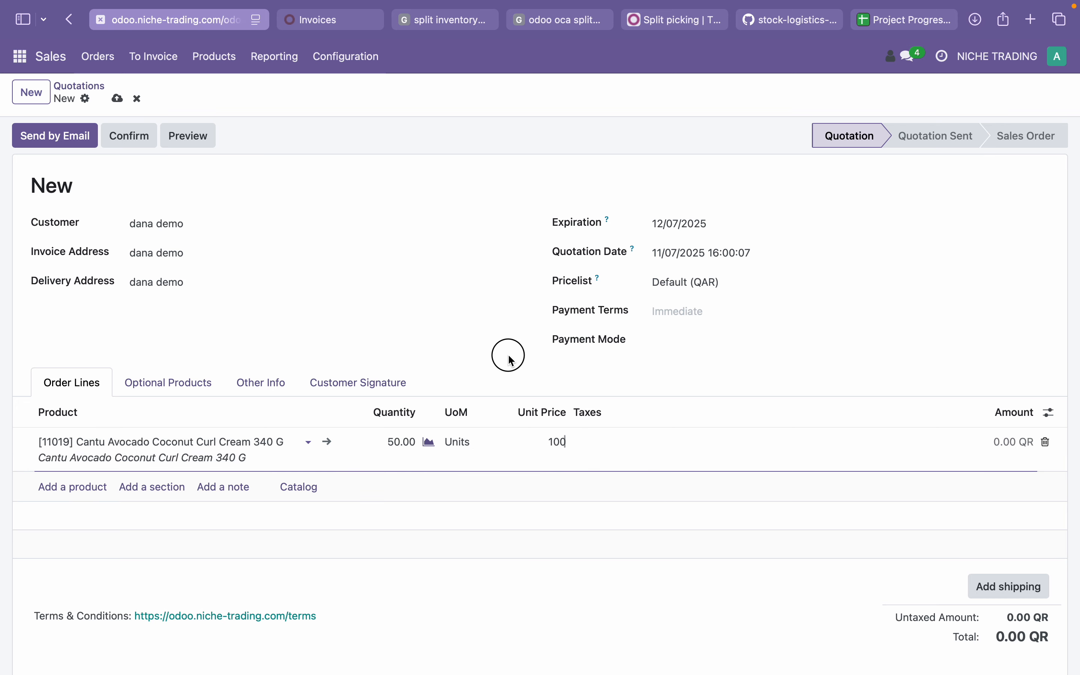
Add a second order line for Armaf Beauté Enchanting Brow Brown - 1.19G with quantity 45 and unit price 200.
{"action": "left_click", "coordinate": [71, 488]}
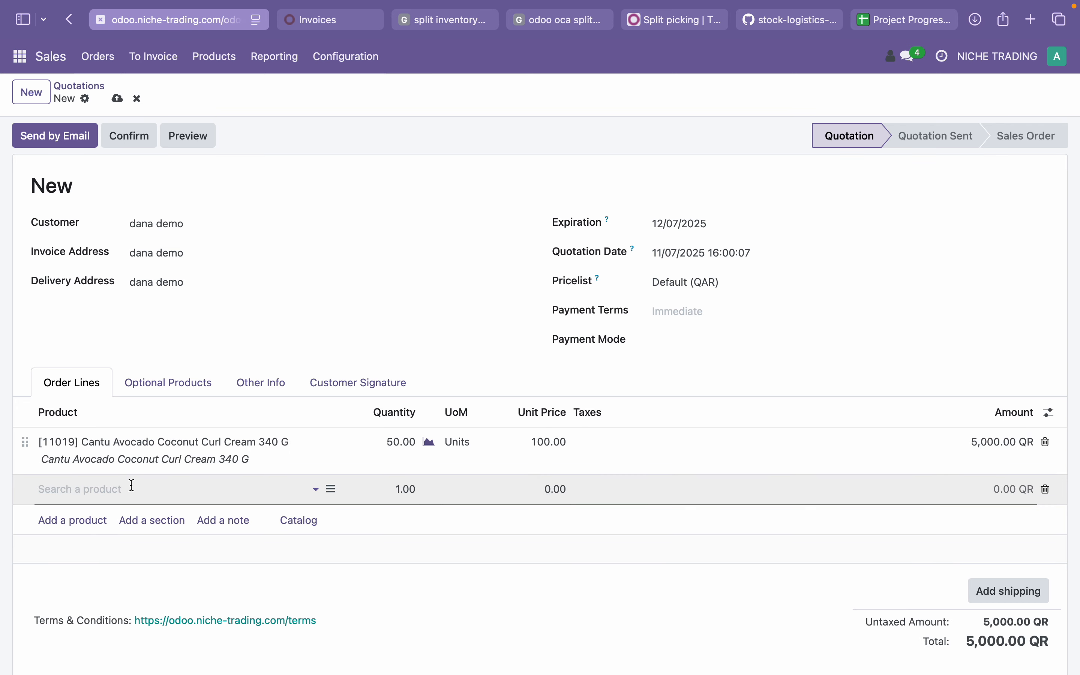
{"action": "type", "text": "han"}
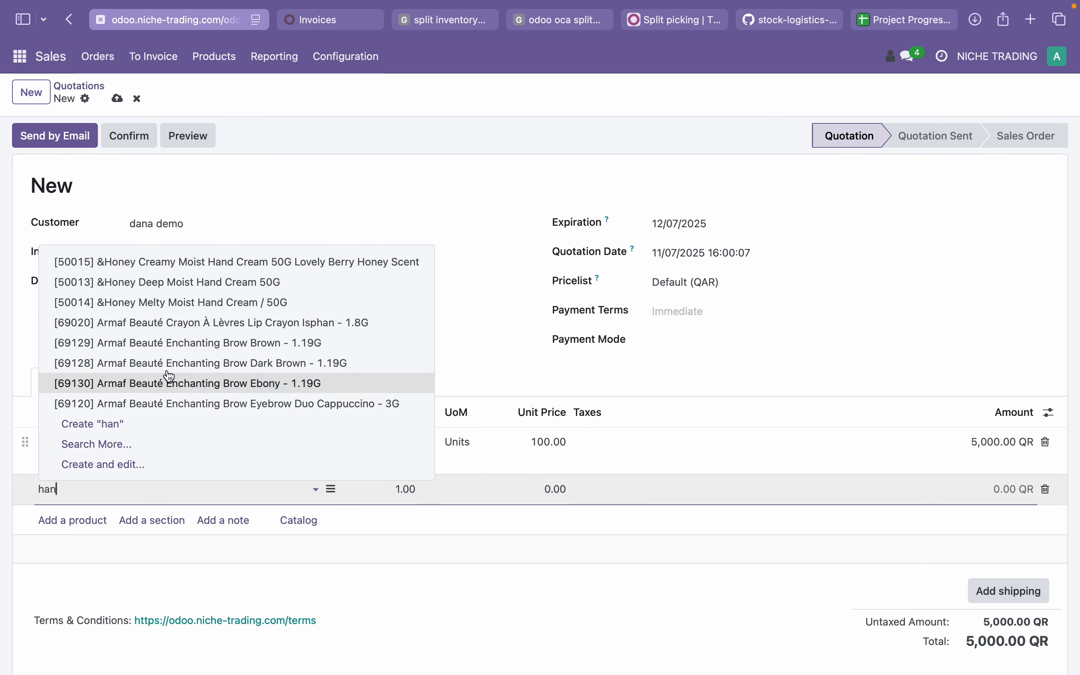
{"action": "left_click", "coordinate": [232, 355]}
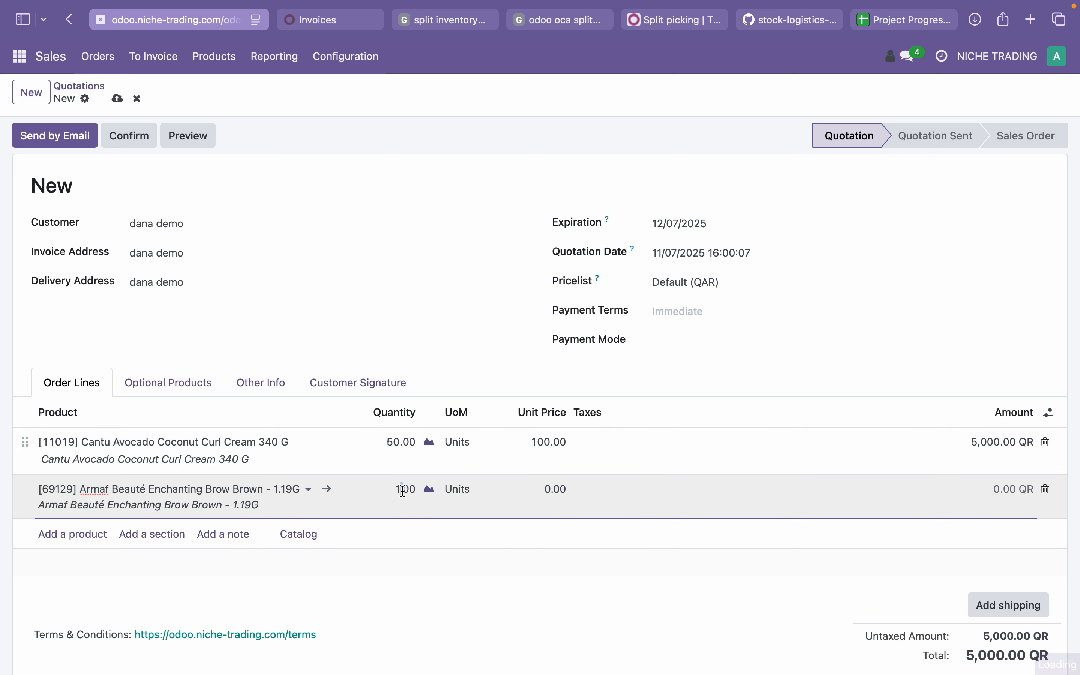
{"action": "left_click", "coordinate": [403, 489]}
{"action": "type", "text": "45"}
{"action": "left_click", "coordinate": [553, 489]}
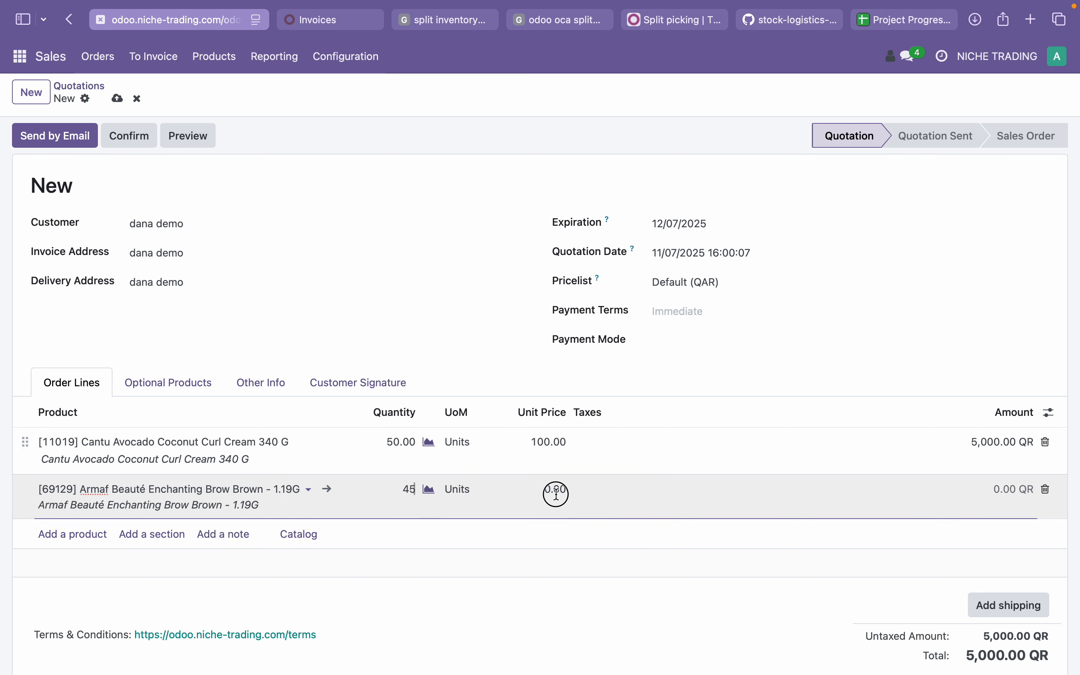
{"action": "type", "text": "200"}
{"action": "left_click", "coordinate": [452, 310]}
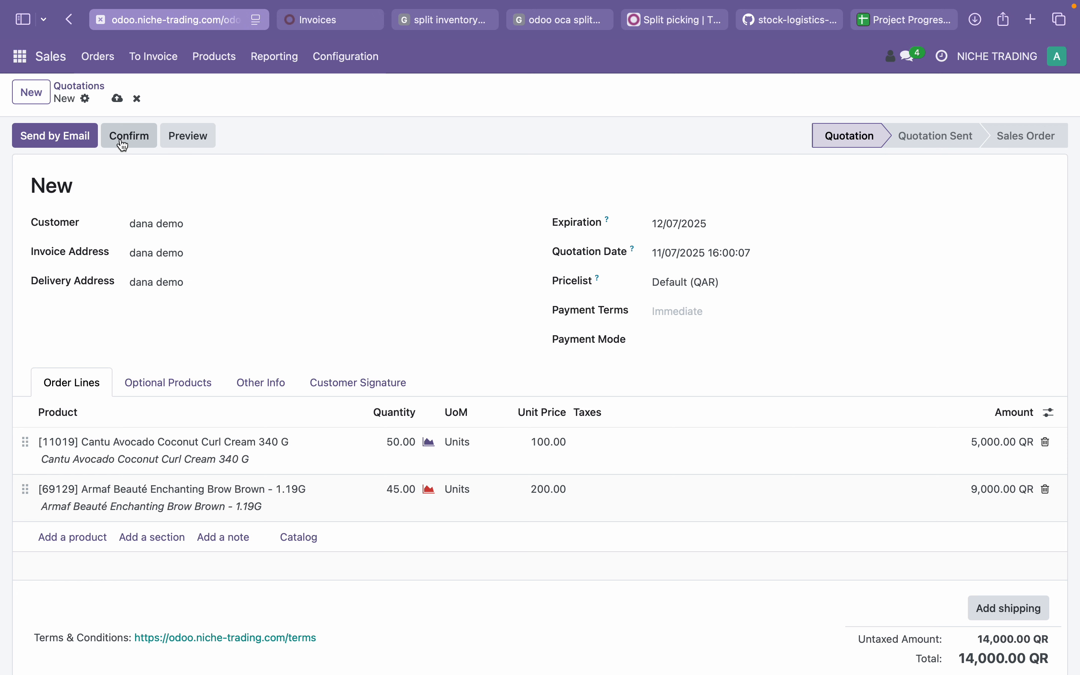
Confirm the quotation as a sales order and open its linked delivery order.
{"action": "left_click", "coordinate": [123, 146]}
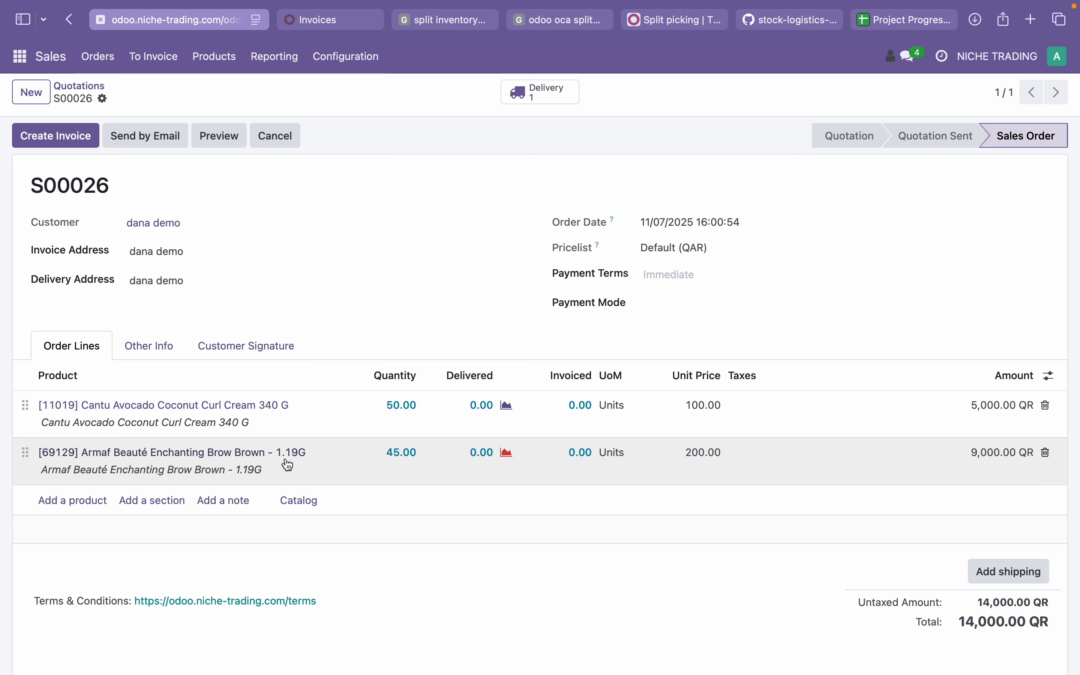
{"action": "left_click", "coordinate": [555, 102]}
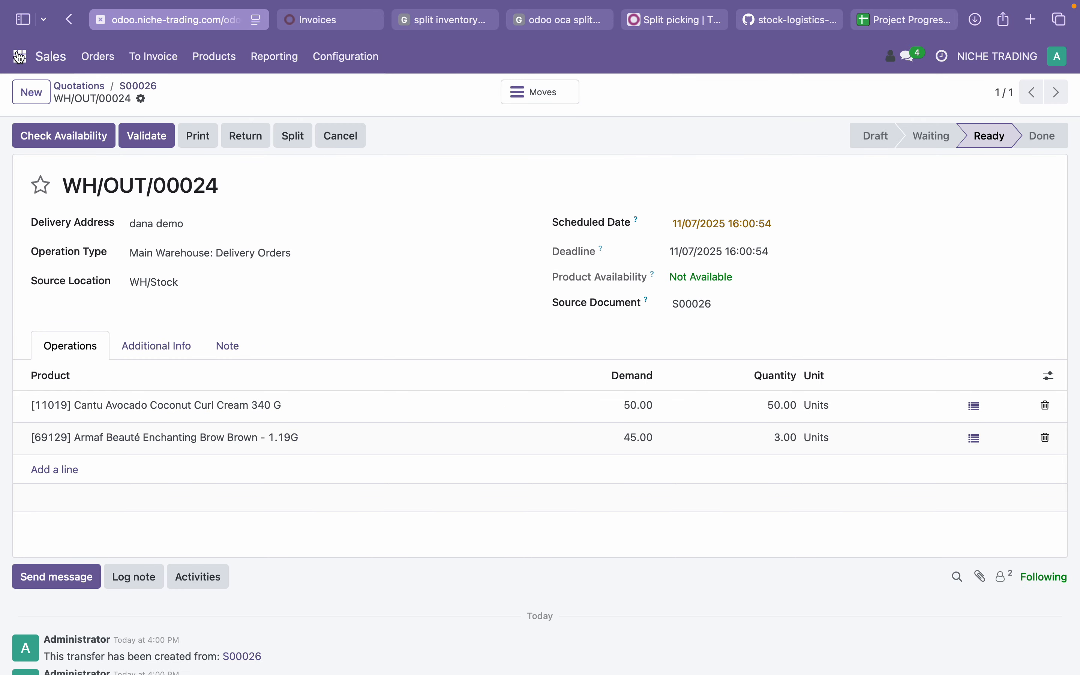
In Inventory, list all Main Warehouse delivery orders without the Waiting filter and open WH/OUT/00024 for sales order S00026.
{"action": "left_click", "coordinate": [19, 57]}
{"action": "left_click", "coordinate": [39, 378]}
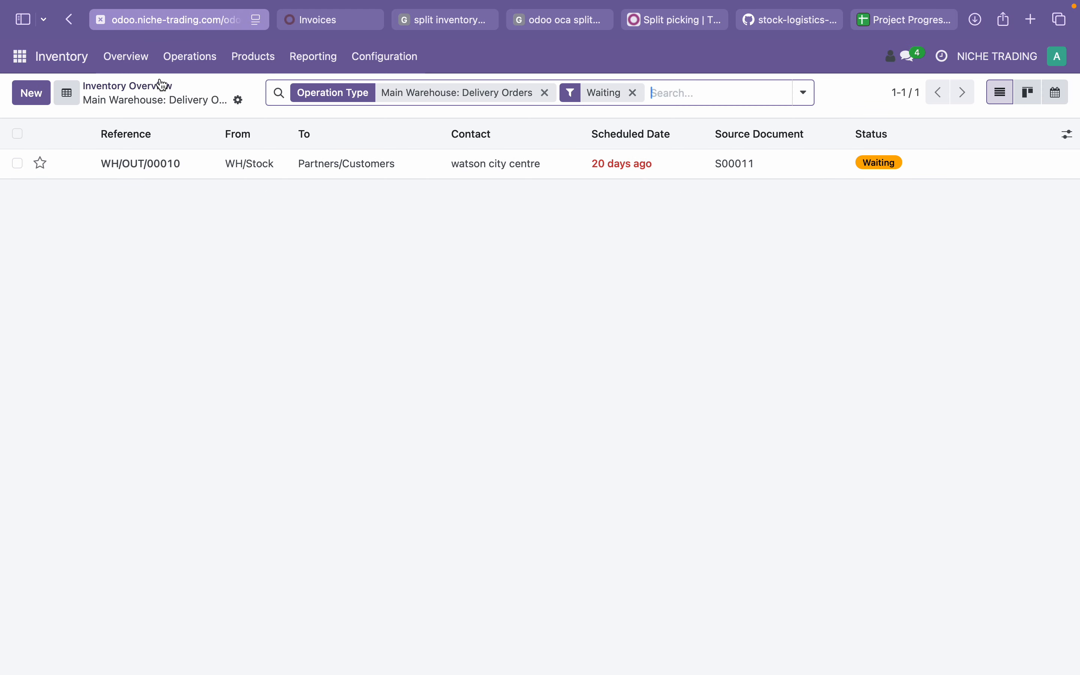
{"action": "left_click", "coordinate": [161, 85]}
{"action": "left_click", "coordinate": [633, 93]}
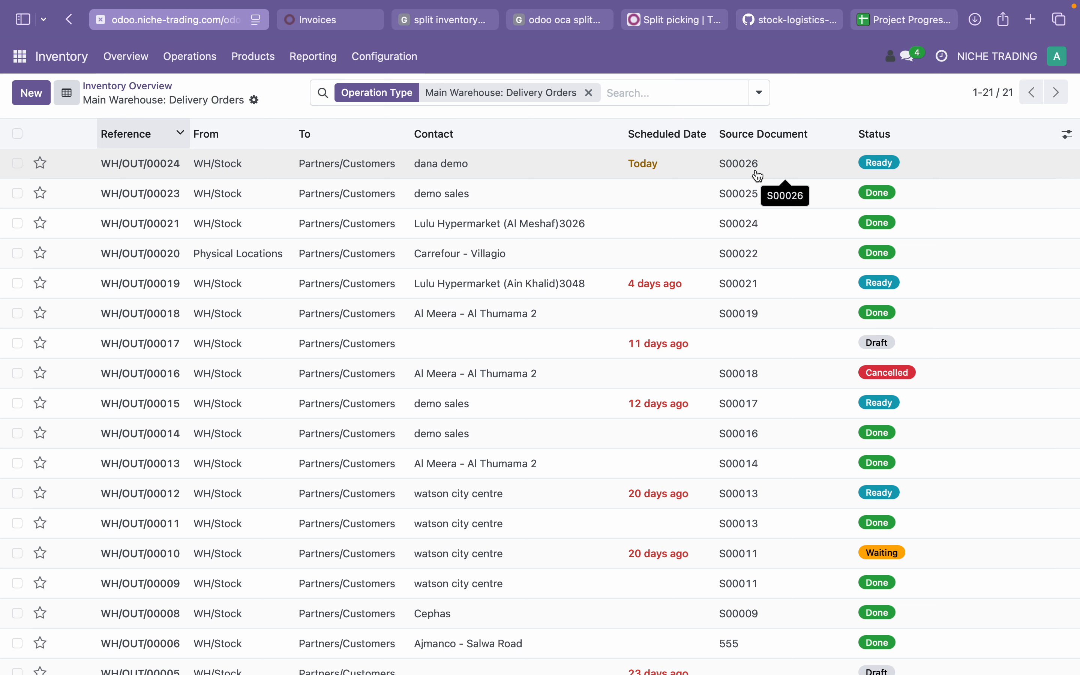
{"action": "left_click", "coordinate": [758, 175]}
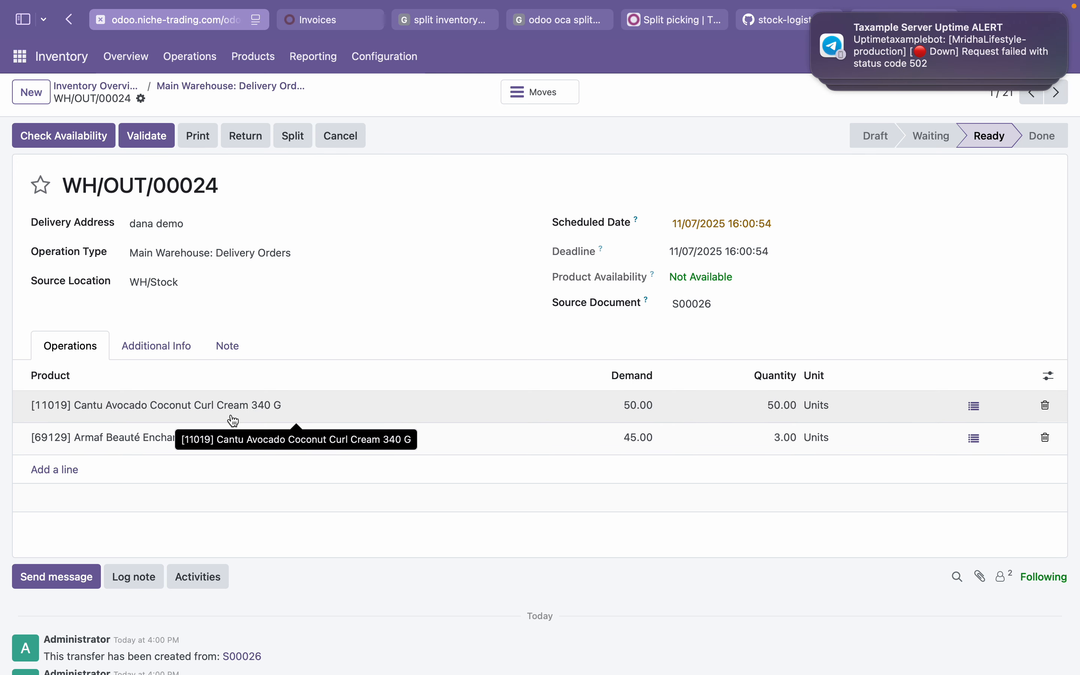
{"action": "left_click", "coordinate": [820, 17]}
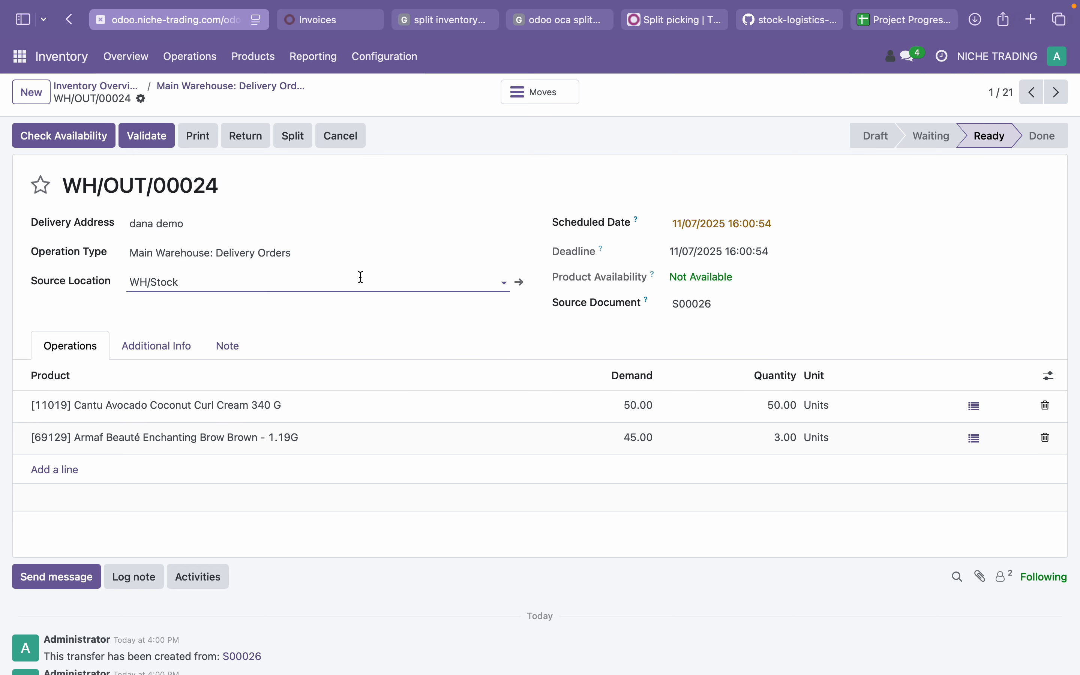
Set the delivery quantity of Armaf Beauté Enchanting Brow Brown to 0.
{"action": "left_click", "coordinate": [779, 406]}
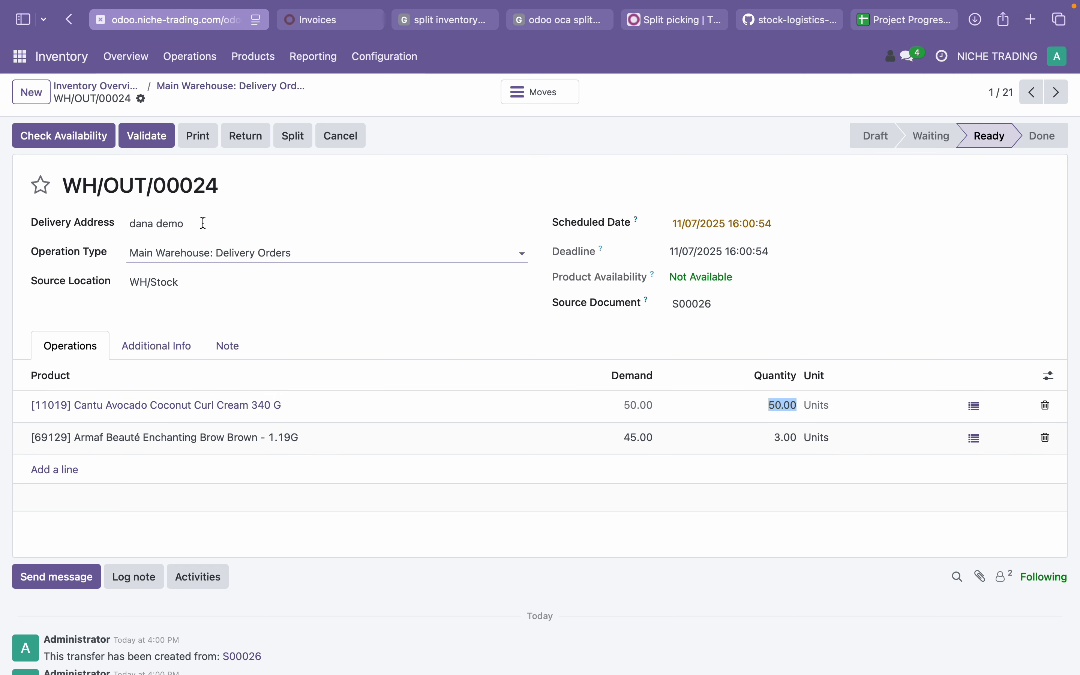
{"action": "left_click", "coordinate": [783, 438]}
{"action": "type", "text": "0"}
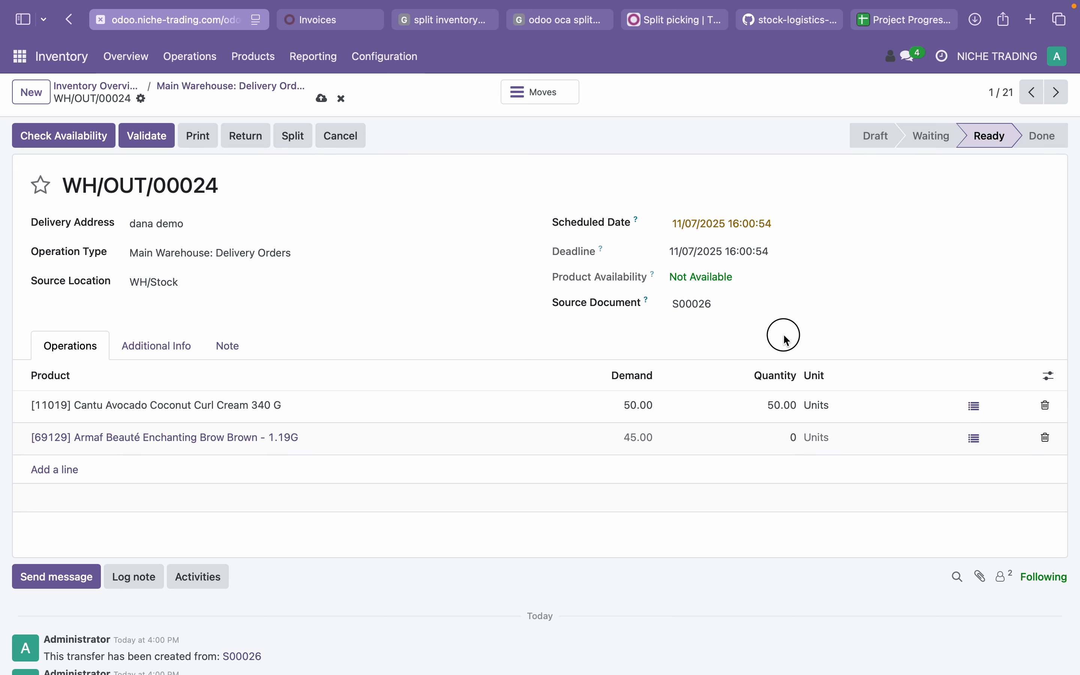
{"action": "left_click", "coordinate": [685, 410]}
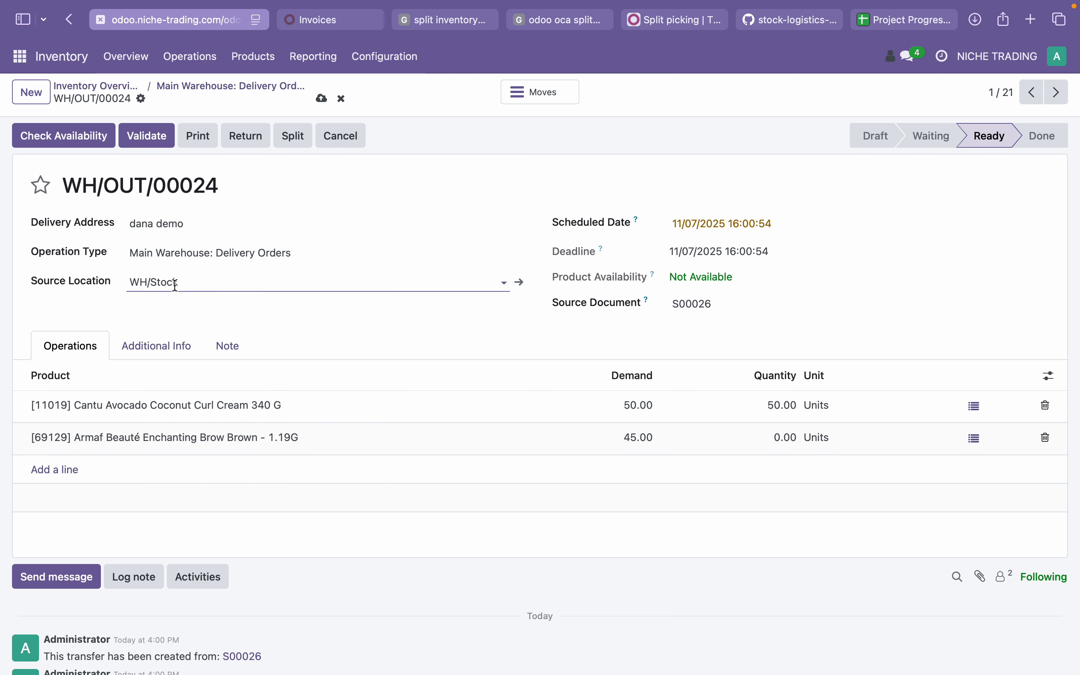
Look through the selectable source locations of the delivery order without changing the selection.
{"action": "left_click", "coordinate": [188, 284]}
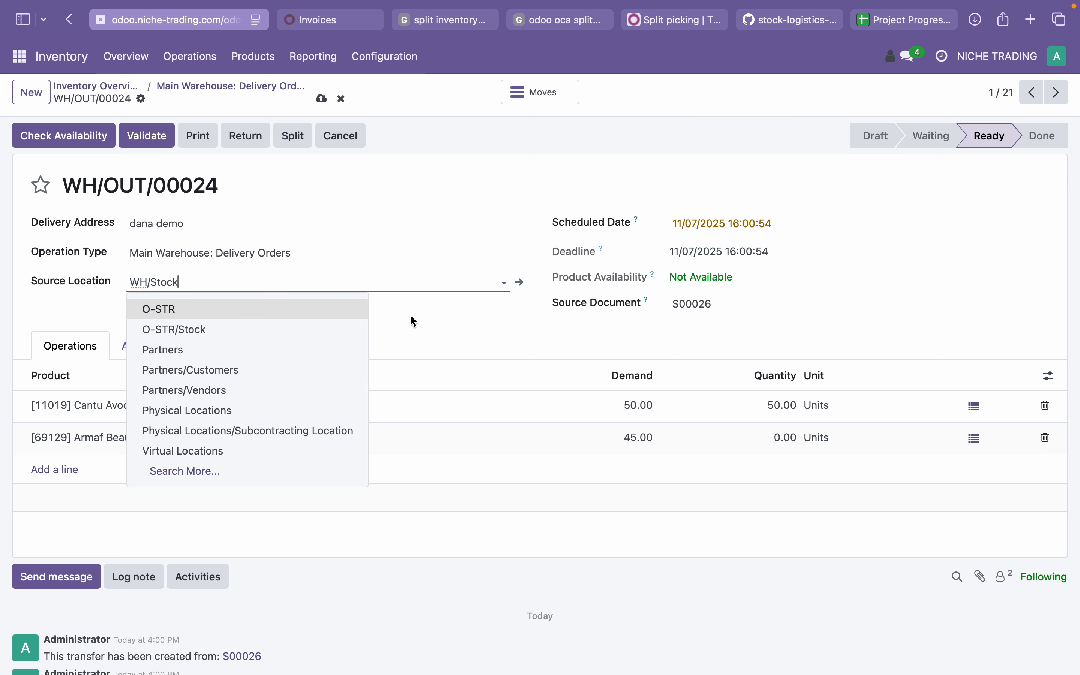
{"action": "left_click", "coordinate": [431, 338]}
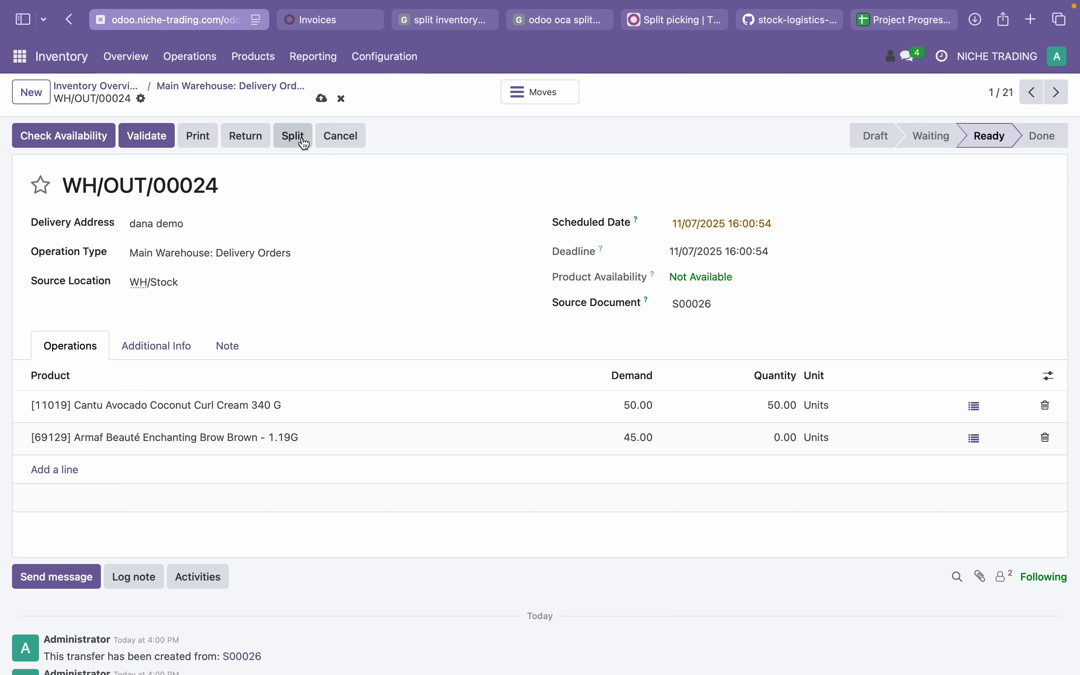
Set the delivery quantity of Cantu Avocado Coconut Curl Cream to 40.
{"action": "left_click", "coordinate": [767, 420]}
{"action": "double_click", "coordinate": [780, 403]}
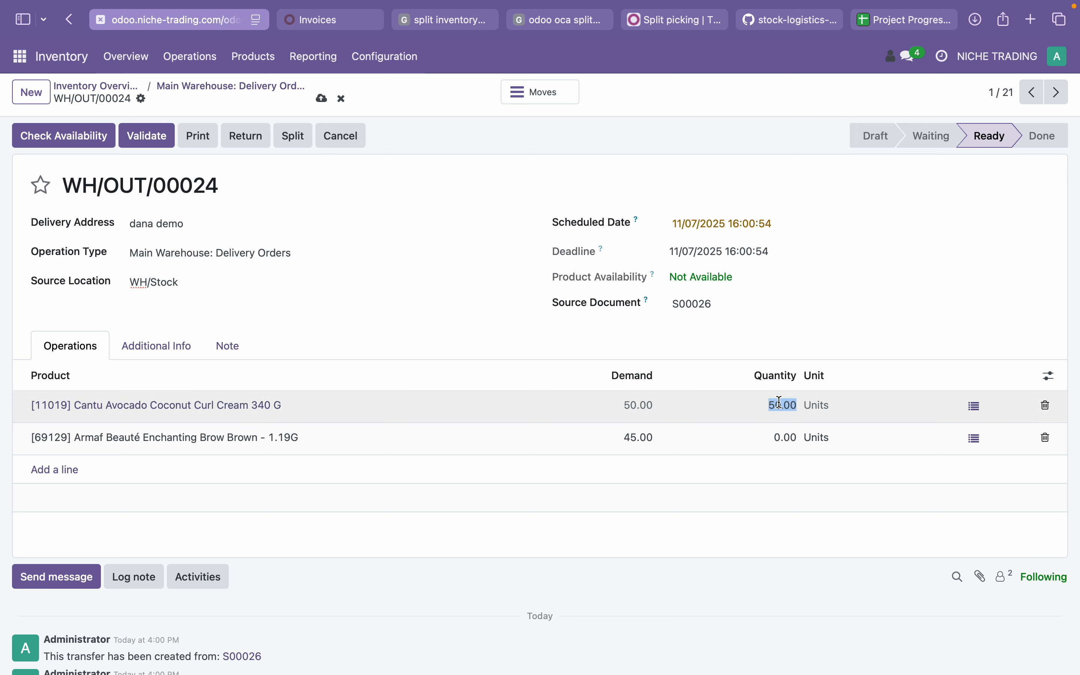
{"action": "type", "text": "40"}
{"action": "left_click", "coordinate": [743, 339]}
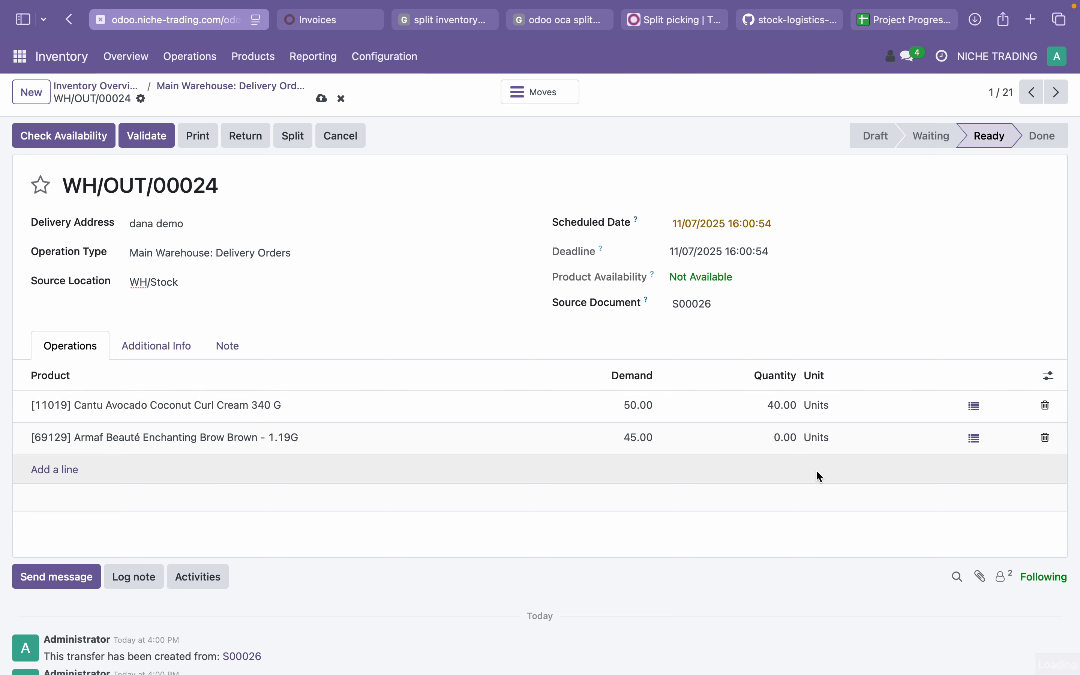
Split the delivery order using the Quantities mode and validate the split-off transfer.
{"action": "left_click", "coordinate": [293, 135]}
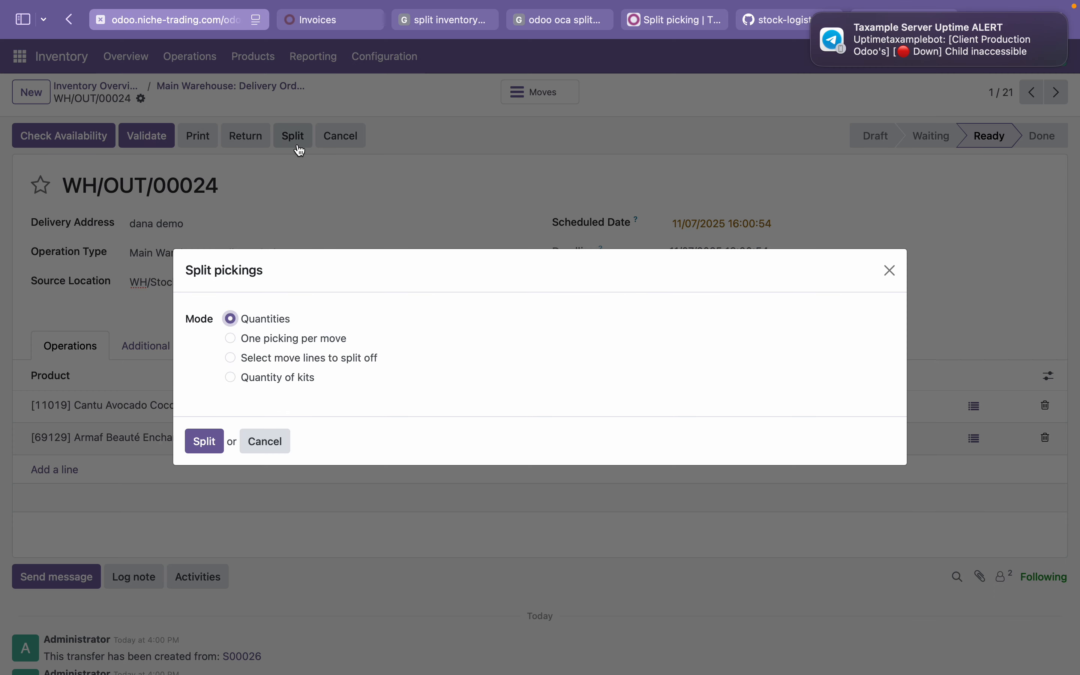
{"action": "left_click", "coordinate": [205, 441]}
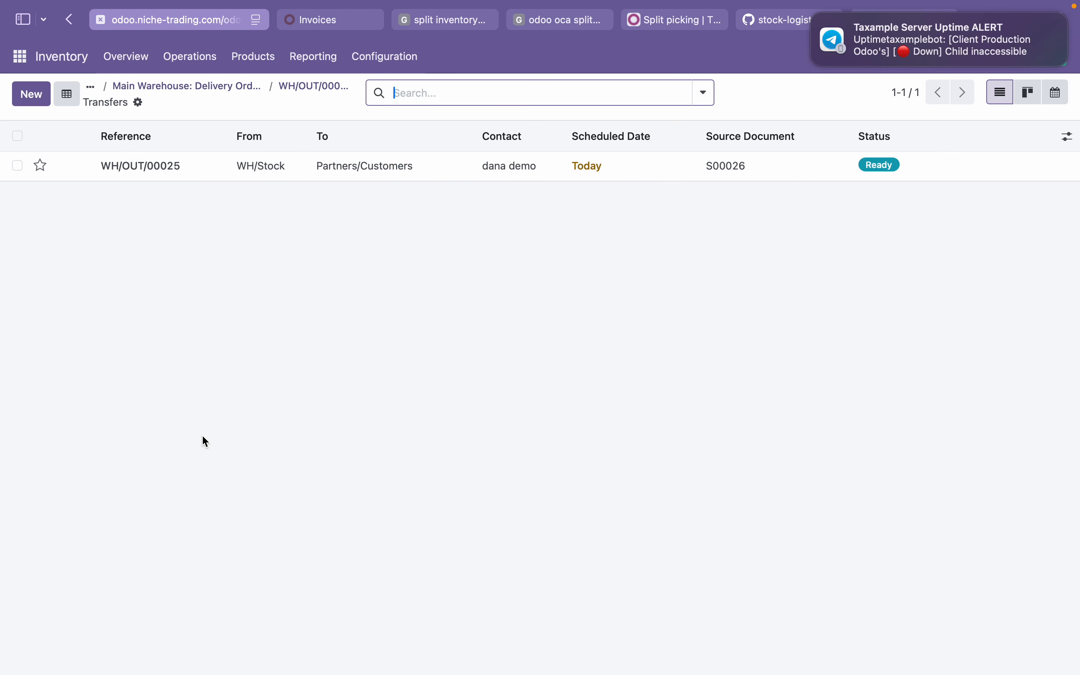
{"action": "left_click", "coordinate": [456, 174]}
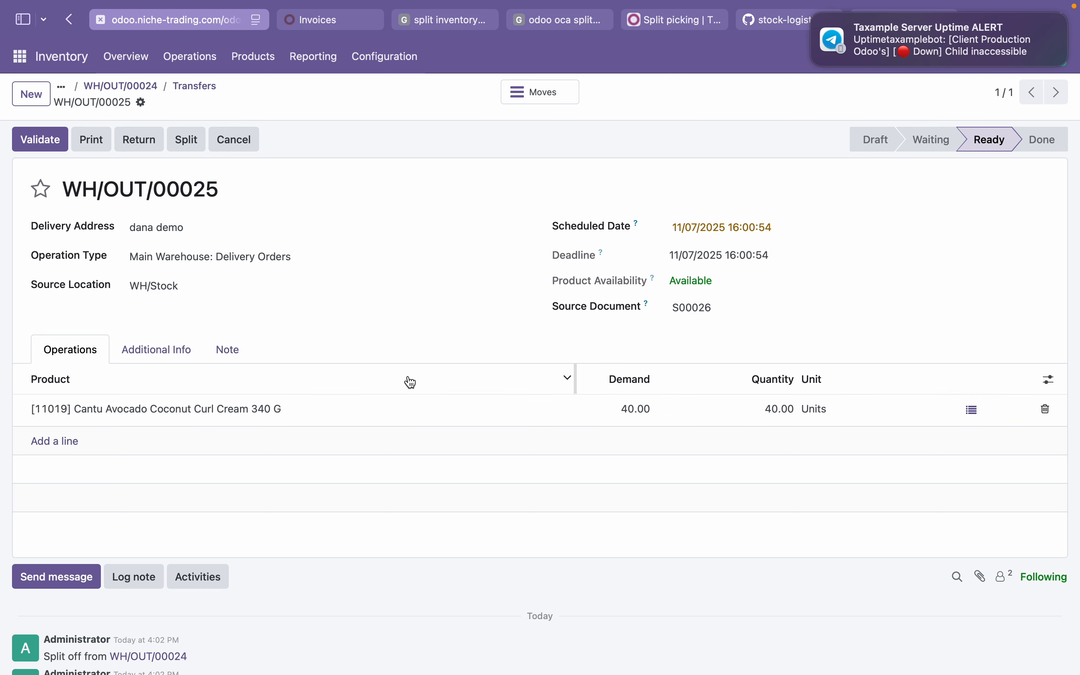
{"action": "left_click", "coordinate": [55, 143]}
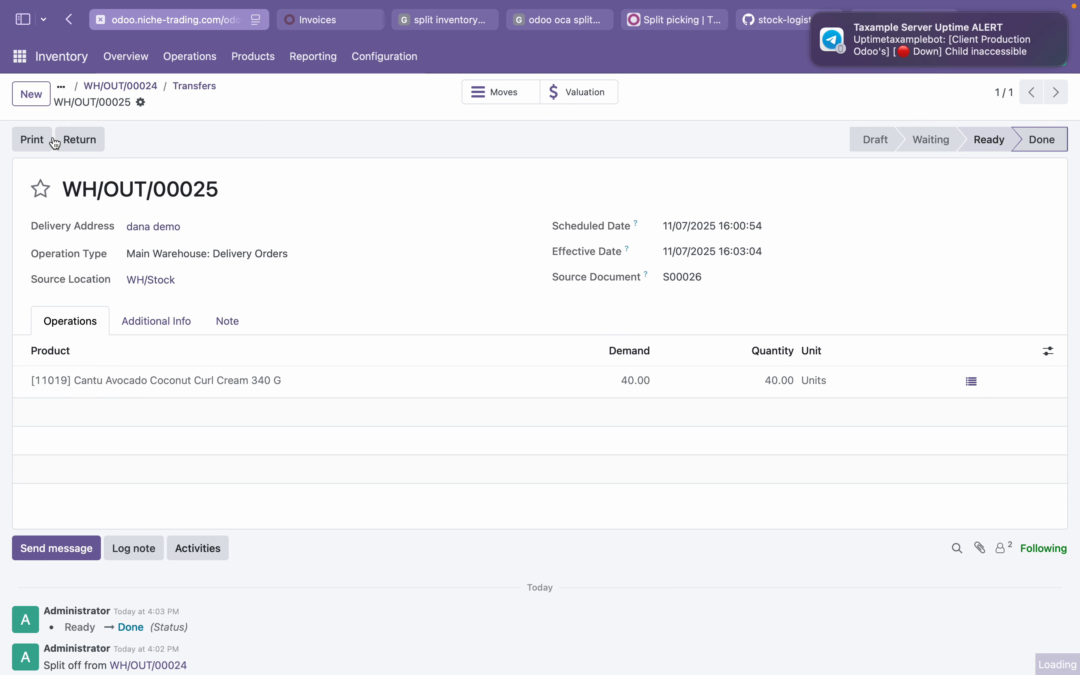
Return to the Main Warehouse delivery orders list and reopen the original delivery WH/OUT/00024 to examine its remaining demand.
{"action": "left_click", "coordinate": [128, 88]}
{"action": "left_click", "coordinate": [230, 86]}
{"action": "left_click", "coordinate": [149, 135]}
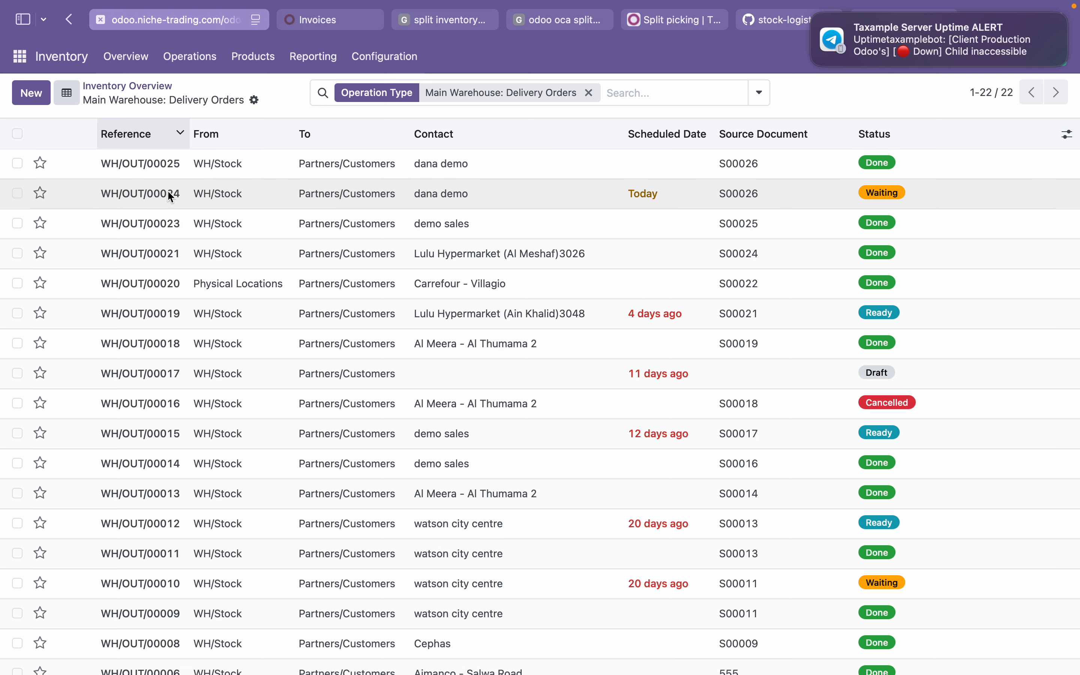
{"action": "left_click", "coordinate": [211, 195]}
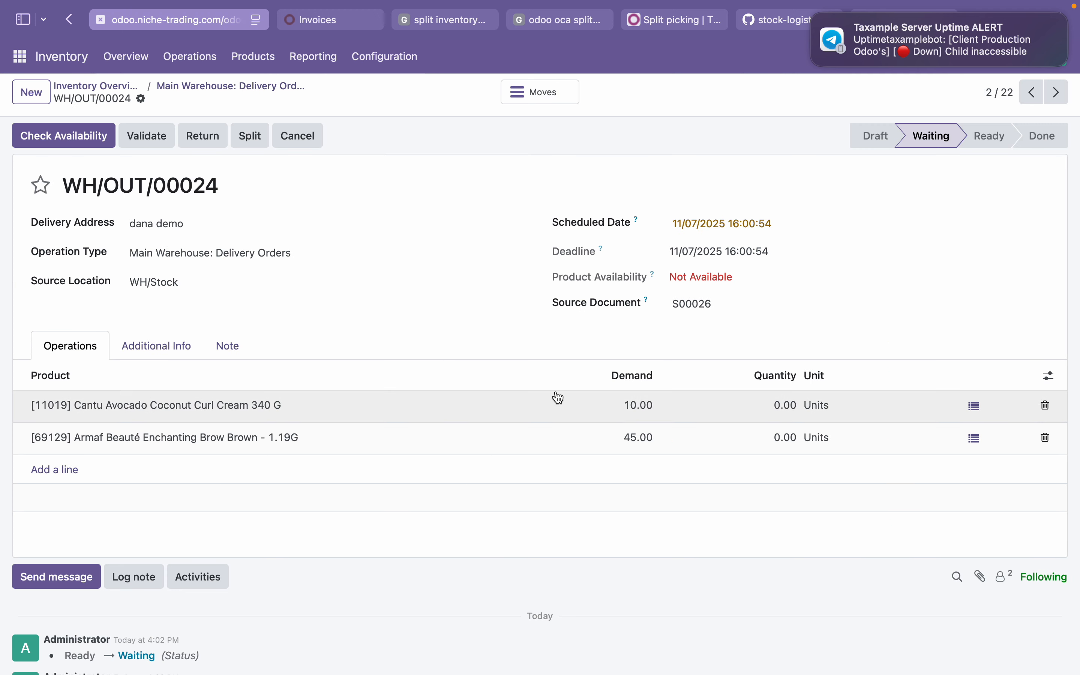